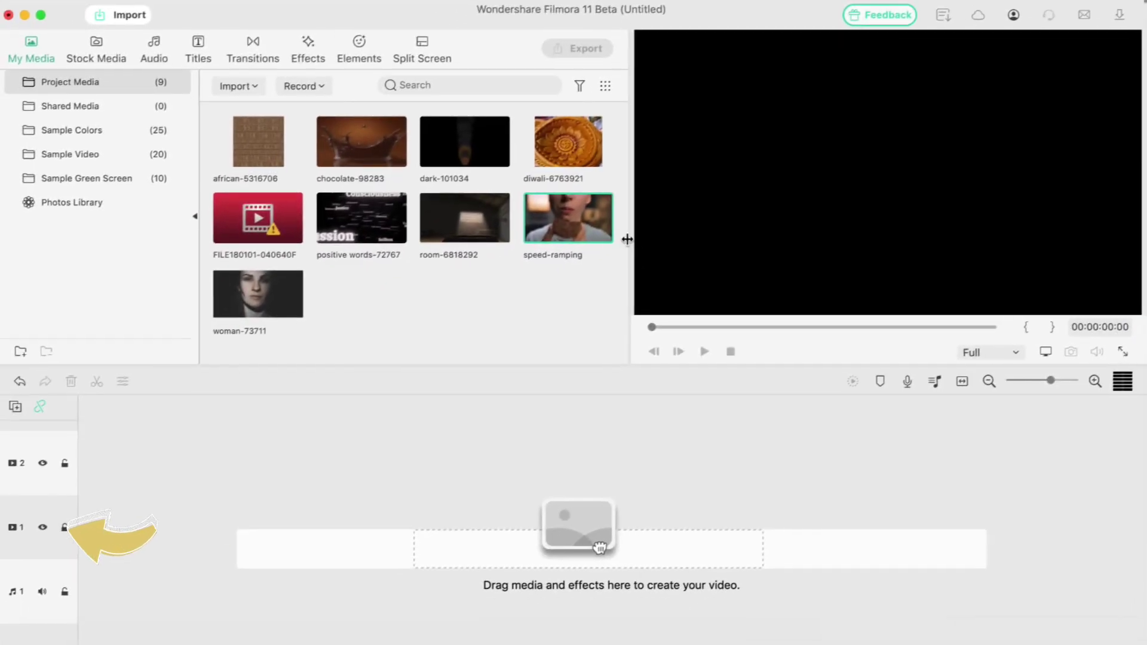
- Drop the speed-ramping clip onto video track 1 and match project settings to the clip
left_click_drag(576, 213, 514, 279)
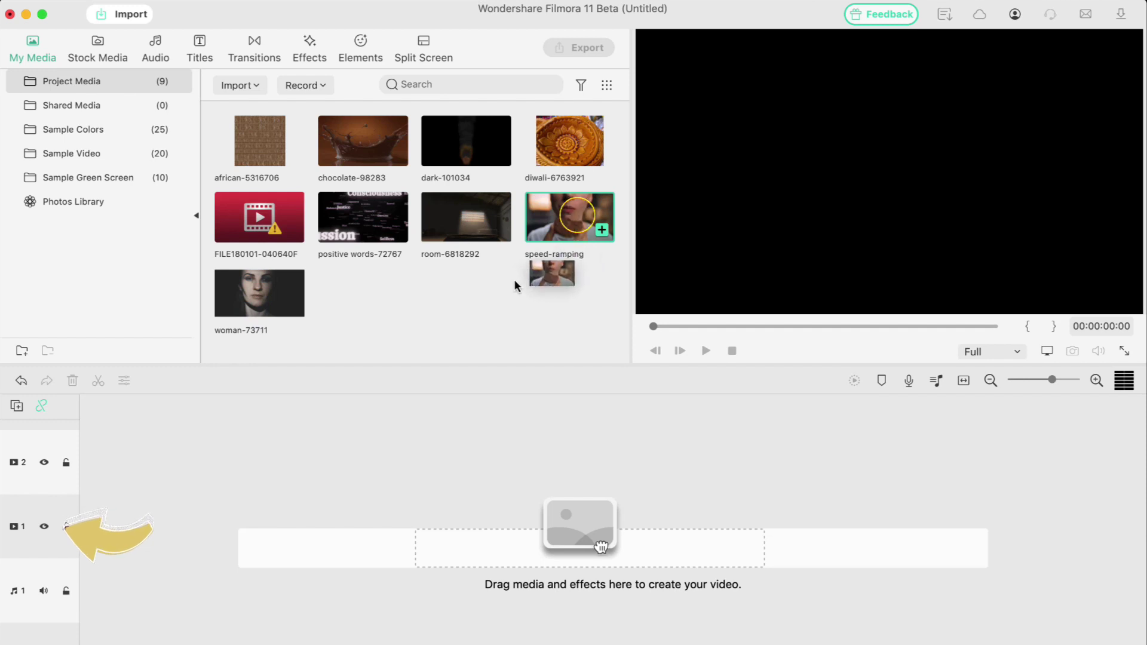
left_click_drag(420, 381, 317, 445)
left_click_drag(233, 477, 181, 505)
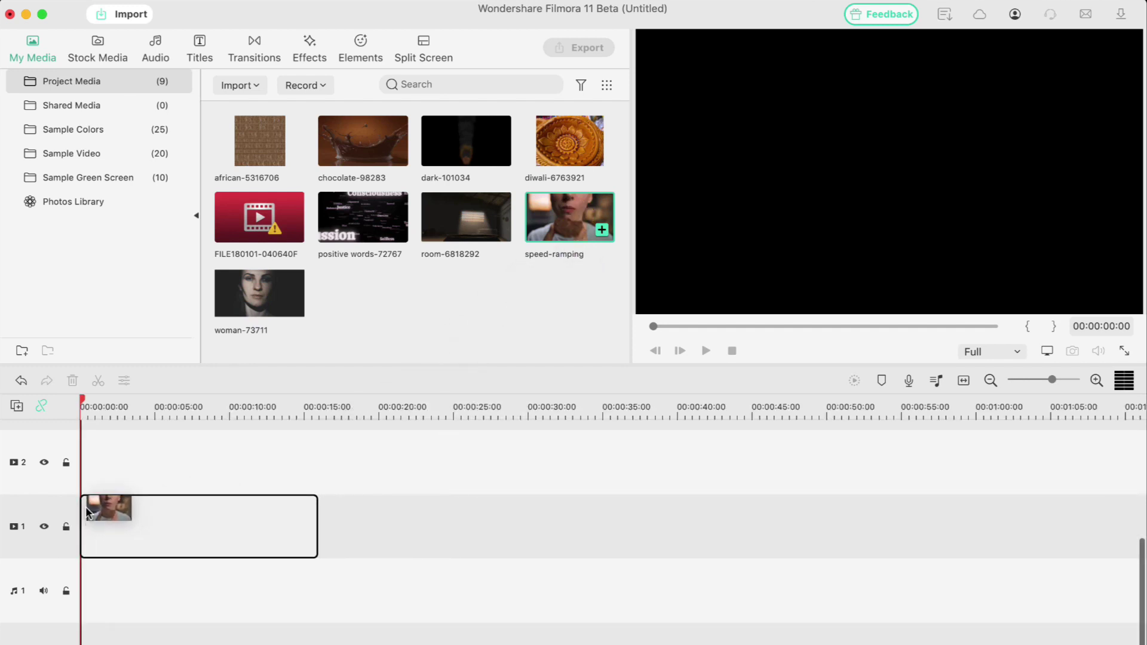
left_click_drag(87, 512, 87, 512)
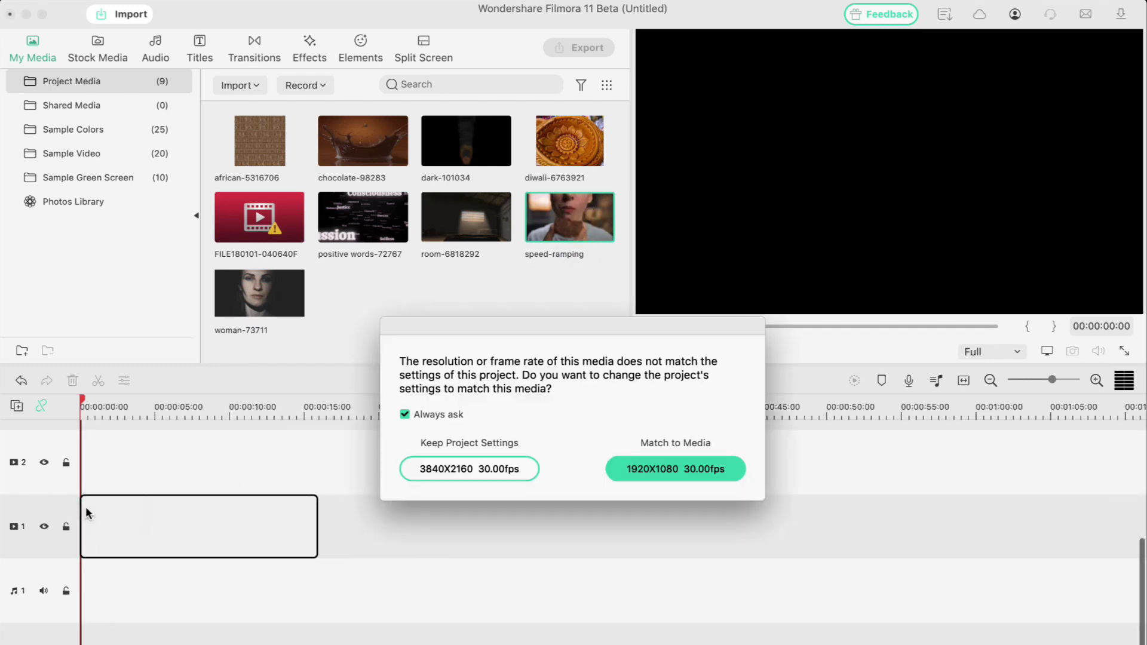
left_click(630, 469)
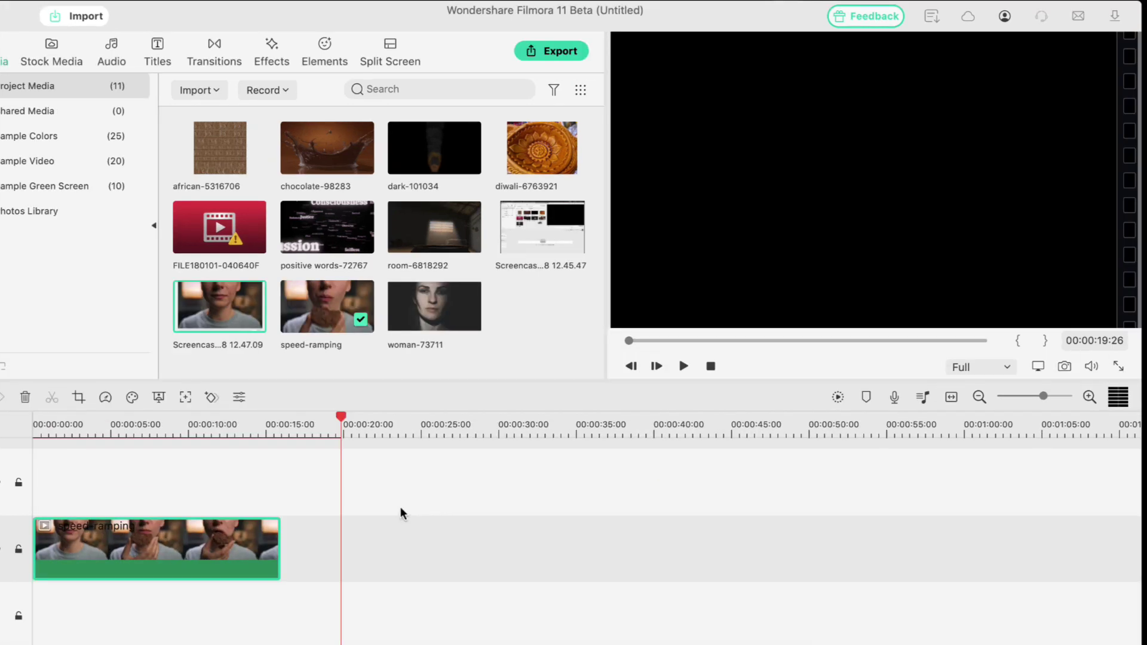
- Apply the Montage speed-ramp preset to the clip and play it back
double_click(191, 543)
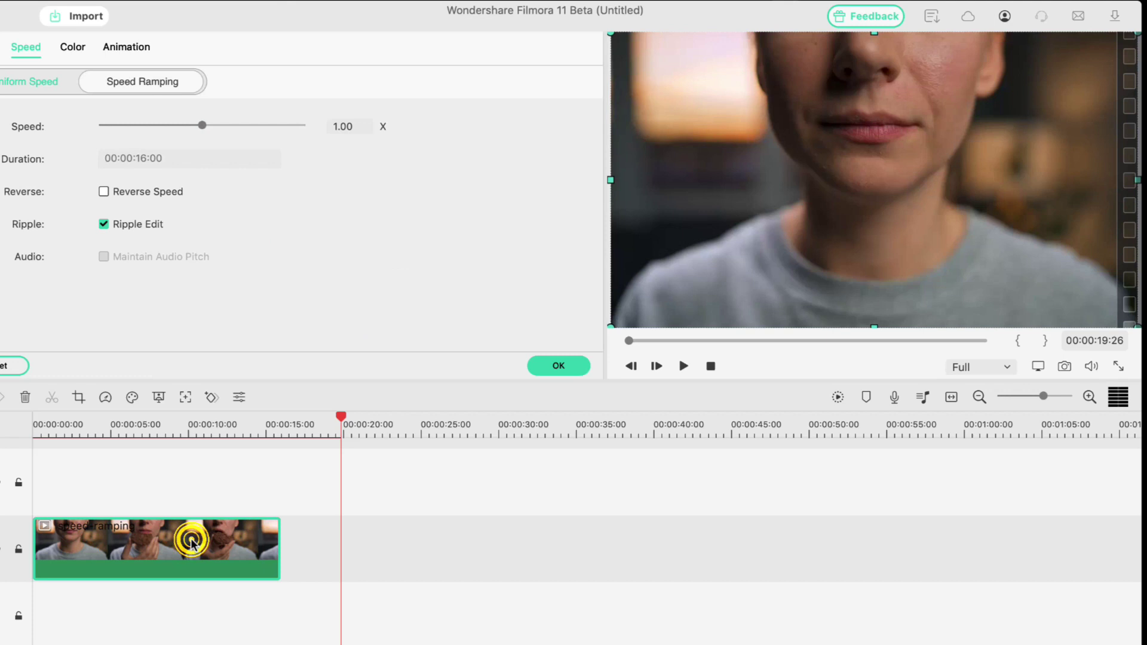
left_click(154, 84)
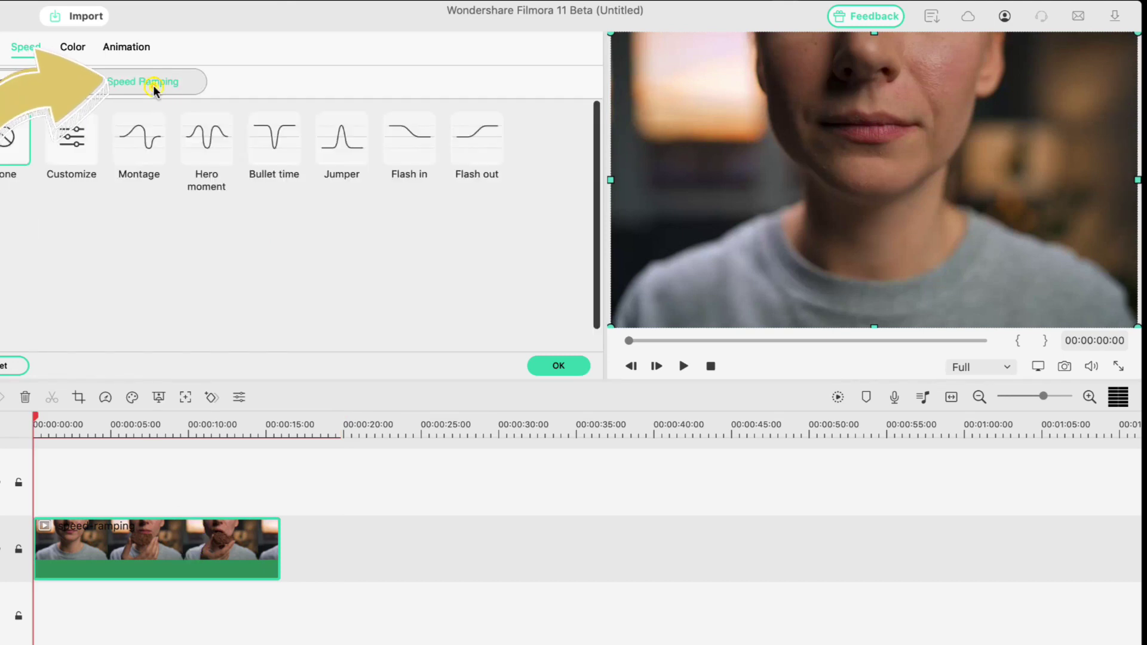
left_click(138, 137)
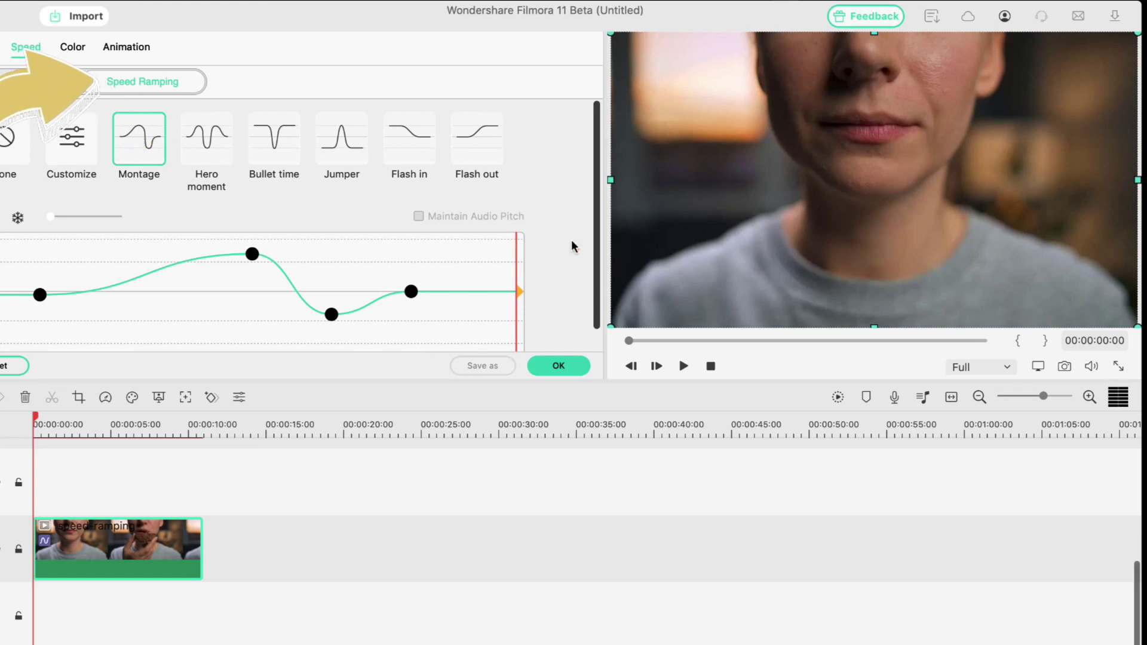
left_click(685, 366)
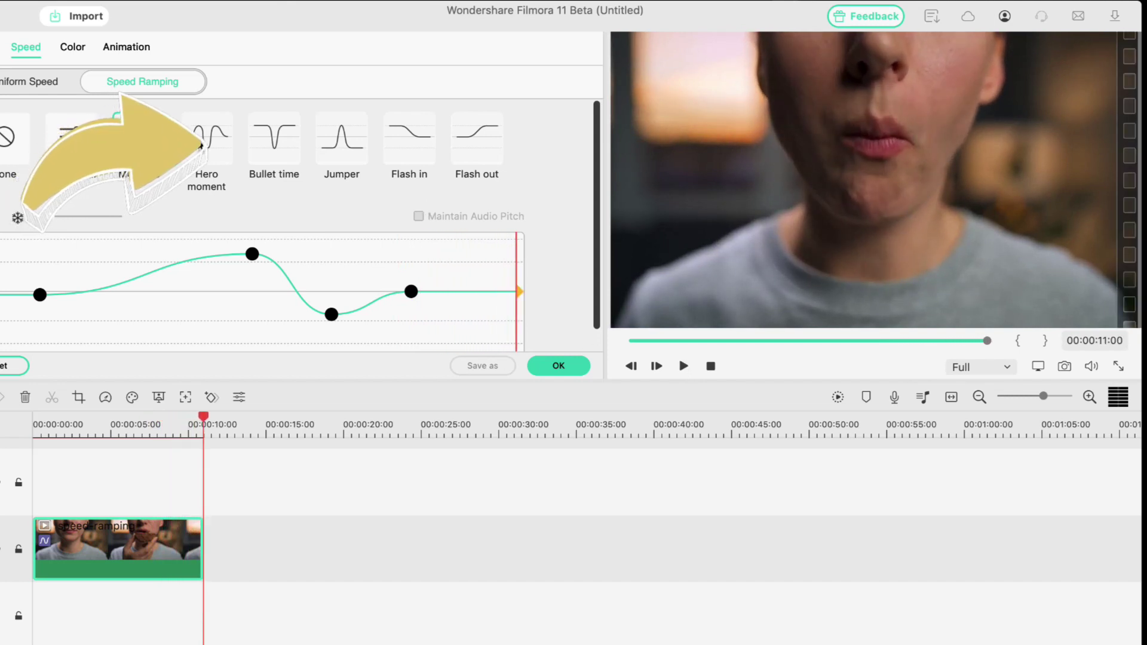
- Preview the Hero moment, Bullet time and Jumper speed ramps in turn, ending on Jumper
left_click(203, 142)
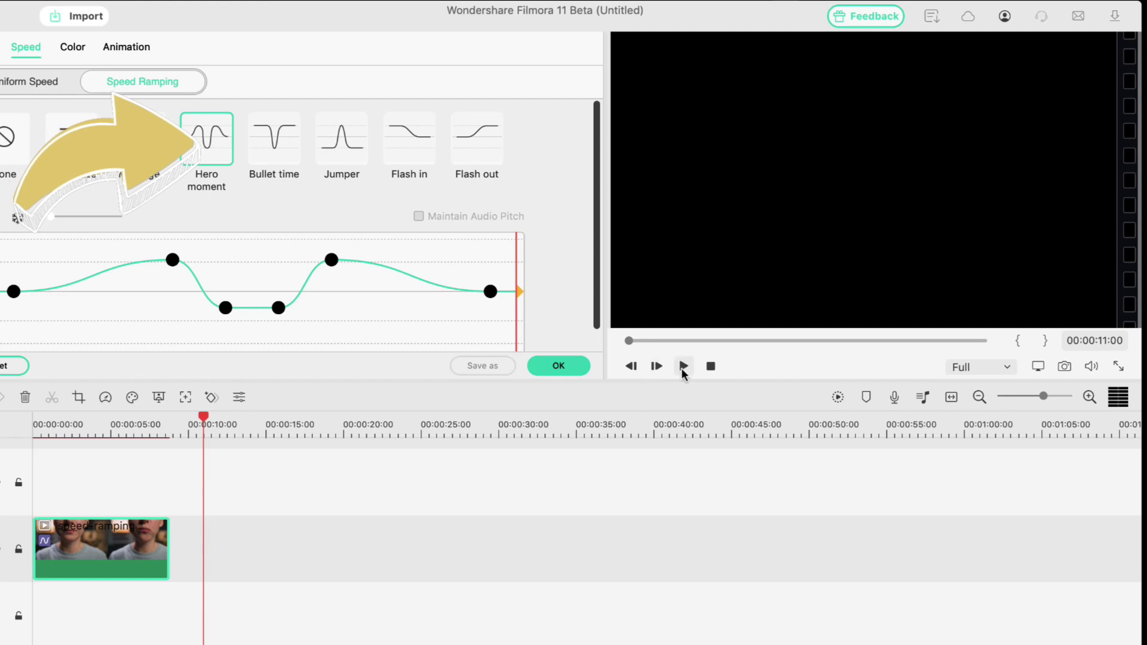
left_click(684, 367)
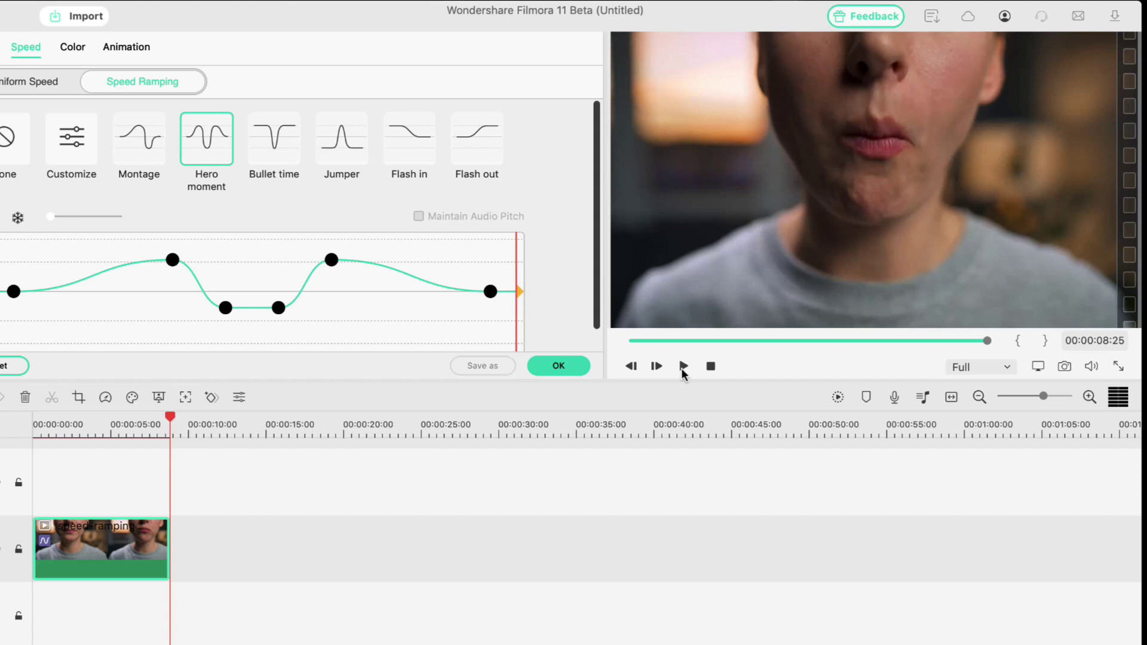
left_click(274, 142)
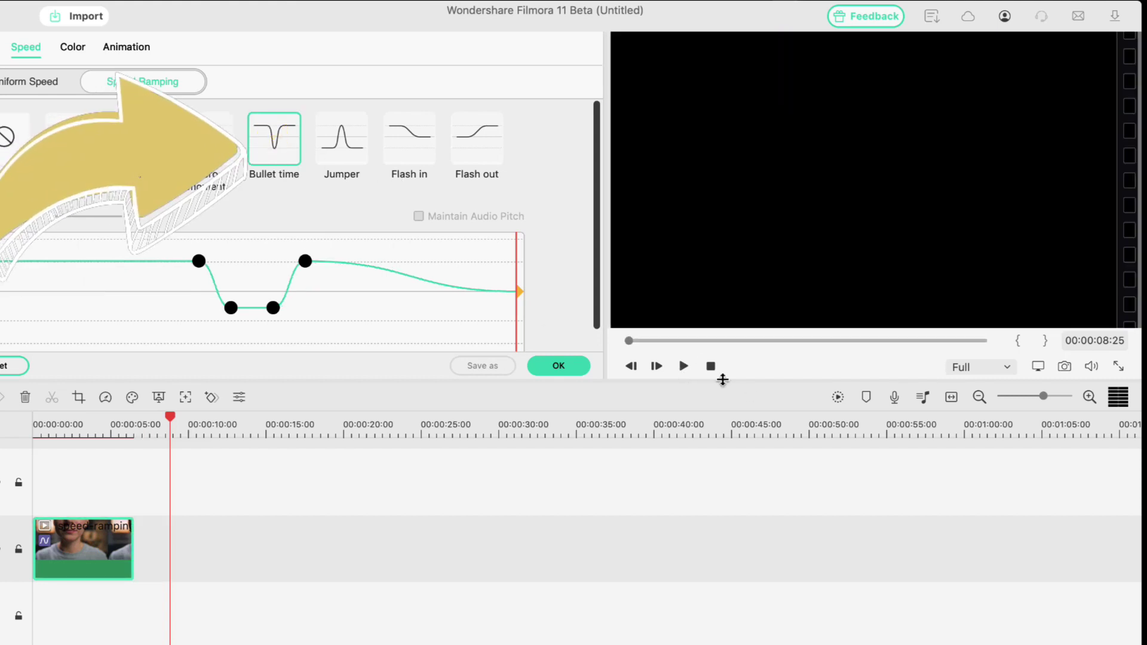
left_click(684, 366)
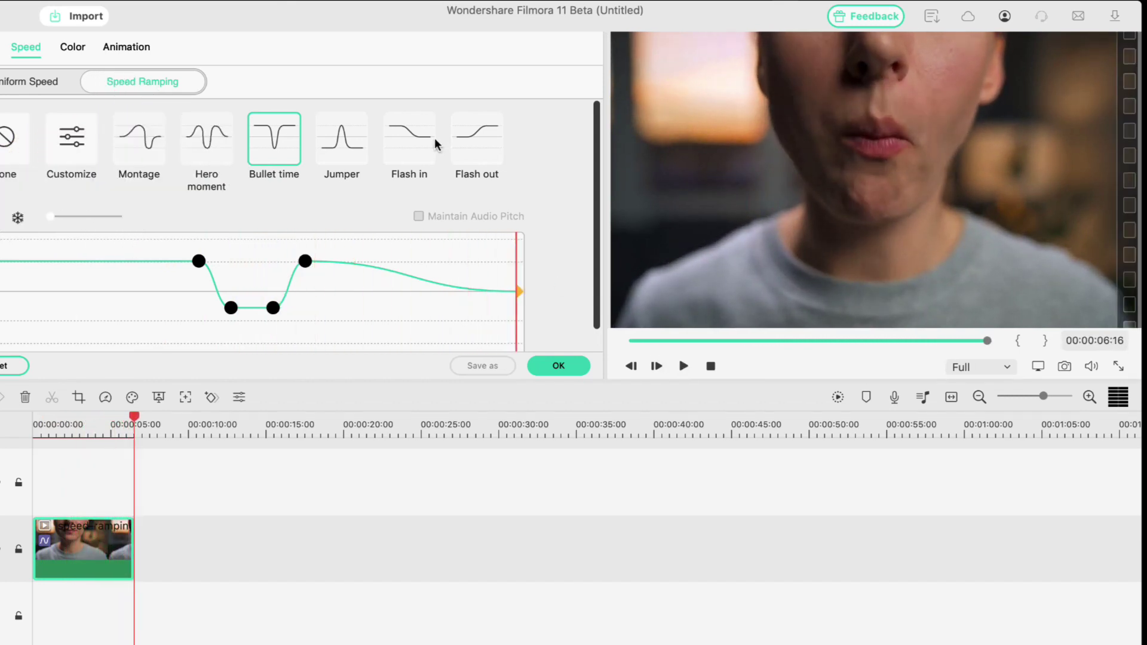
left_click(350, 145)
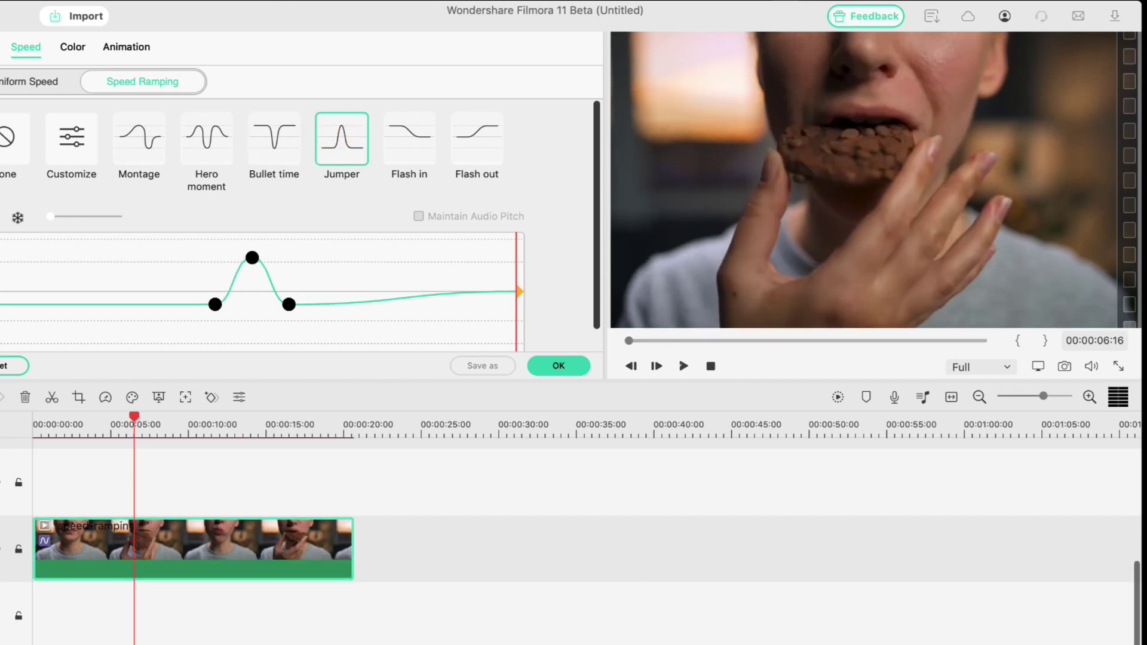
left_click(684, 366)
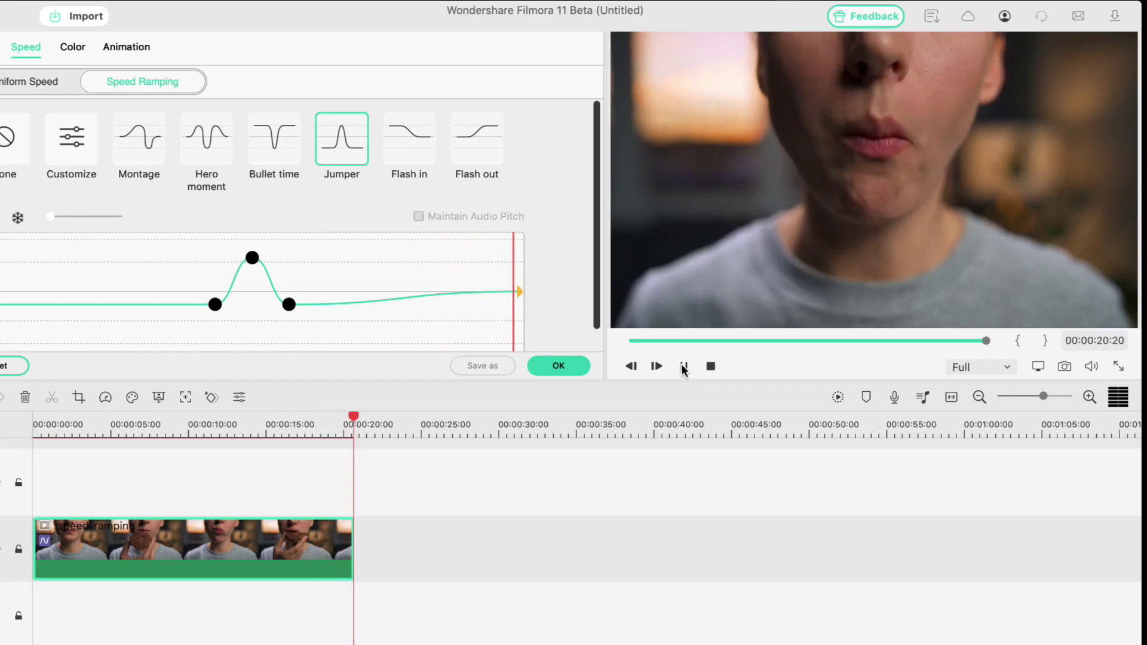
- Preview the Flash in ramp, then apply and preview the Flash out ramp
left_click(684, 366)
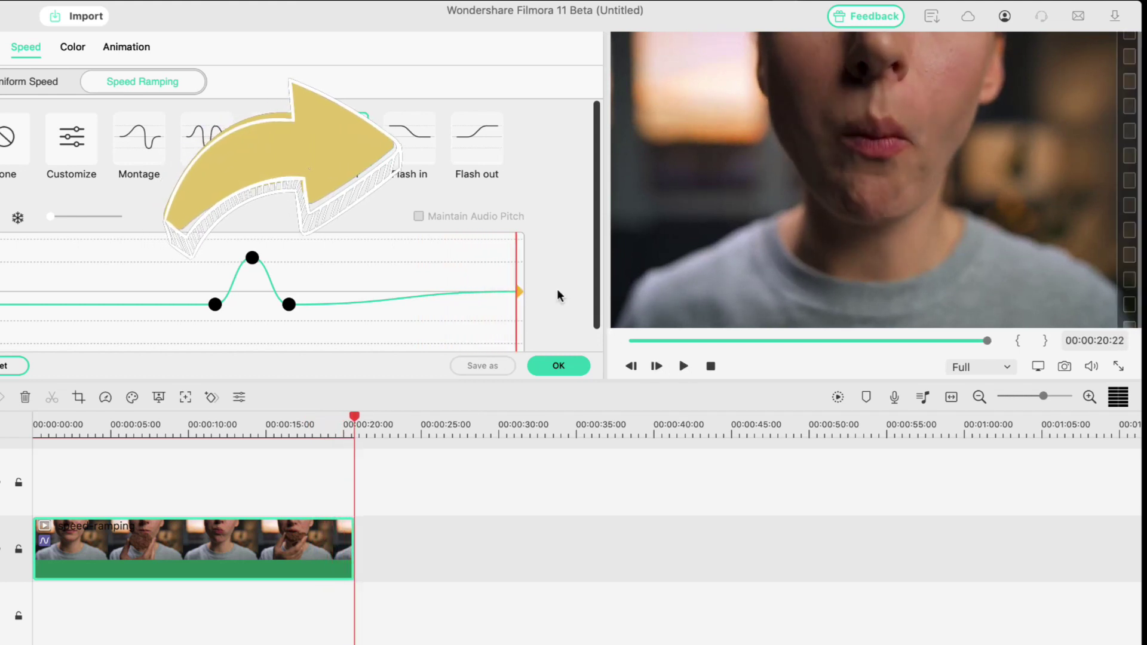
left_click(428, 142)
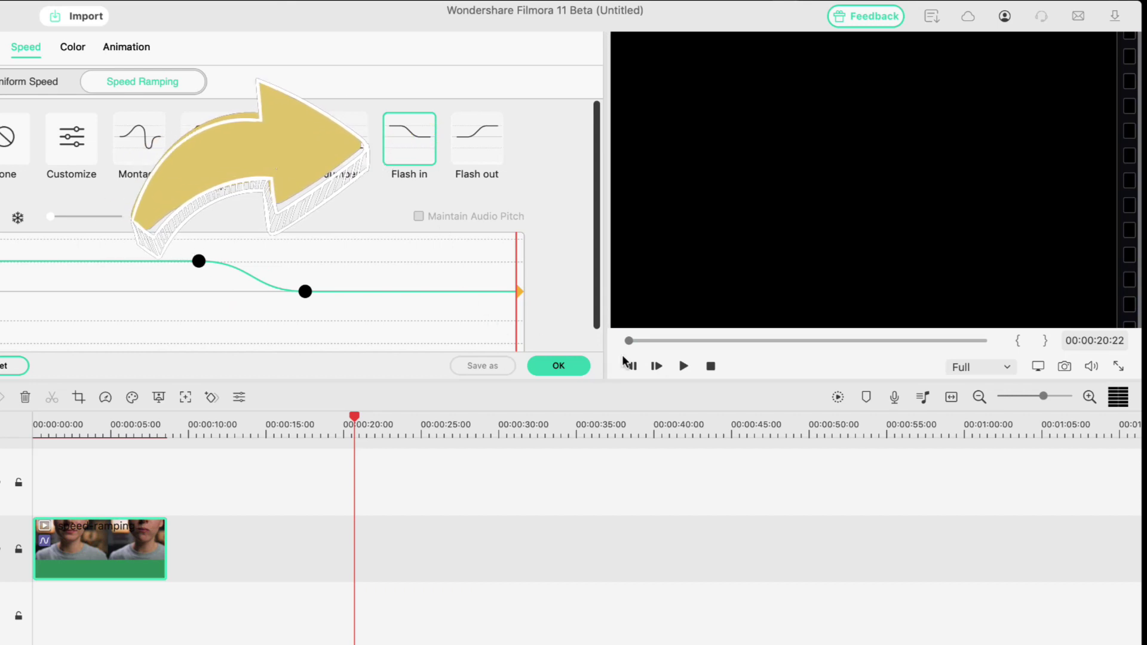
left_click(683, 367)
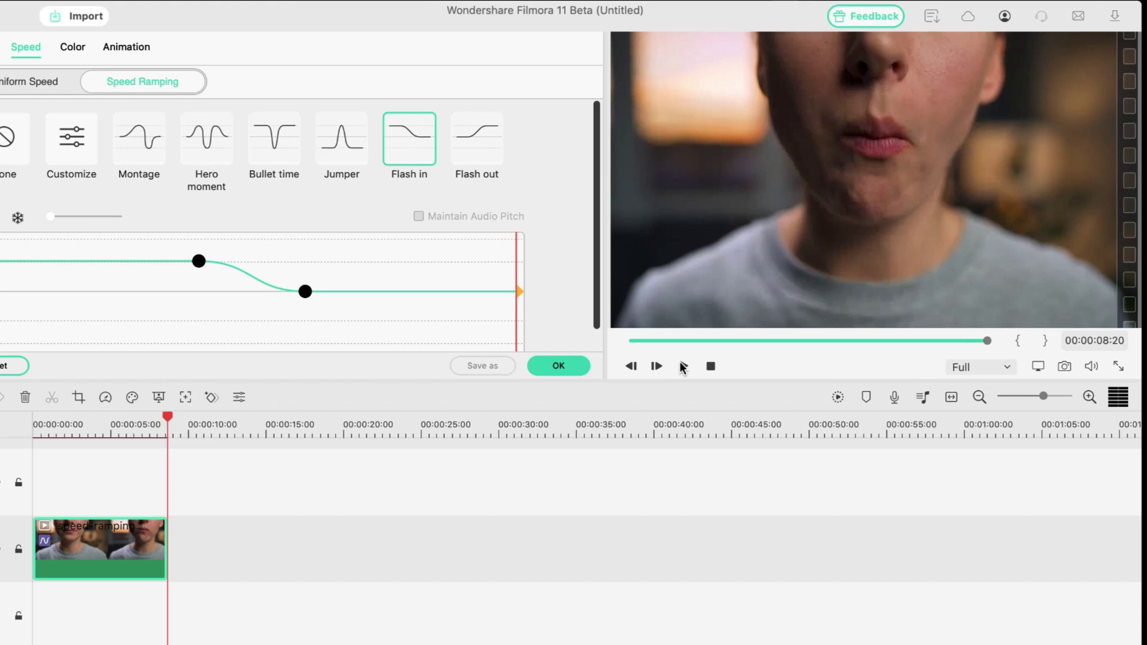
left_click(471, 148)
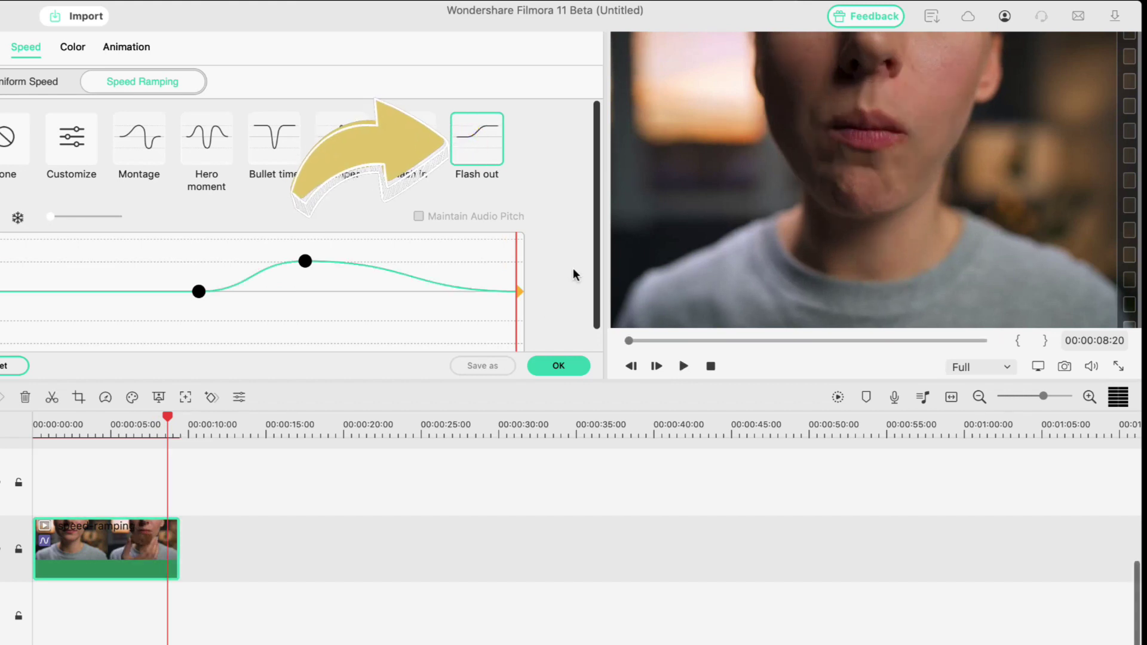
left_click(683, 366)
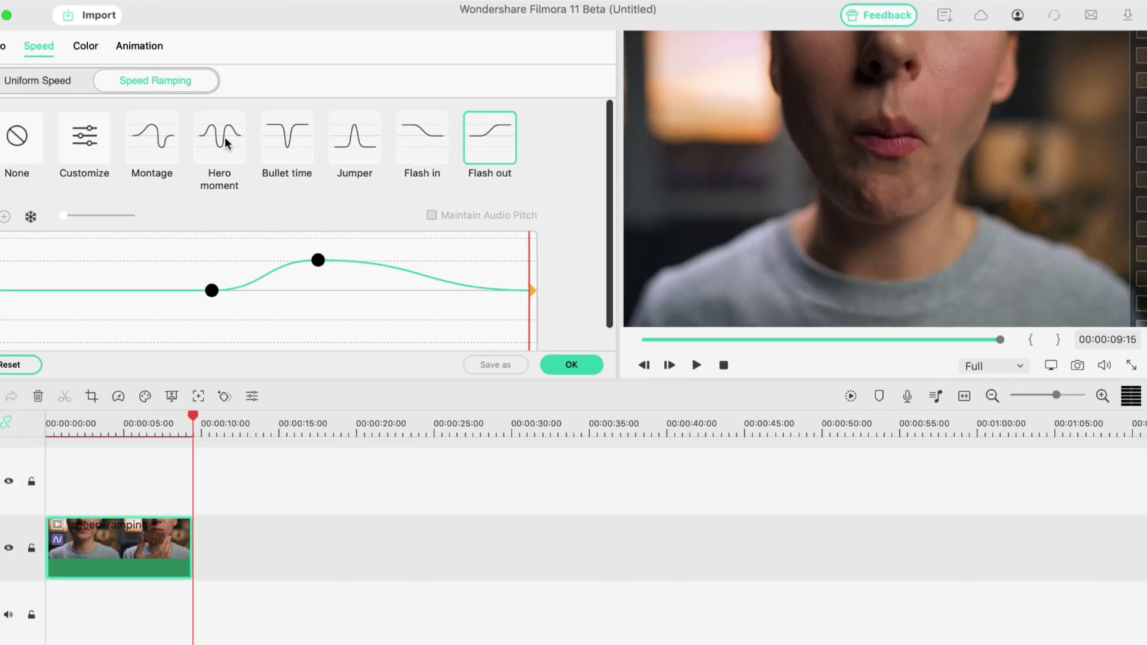
- Reapply the Montage ramp and raise its first speed keyframe to about 4.91x
left_click(163, 144)
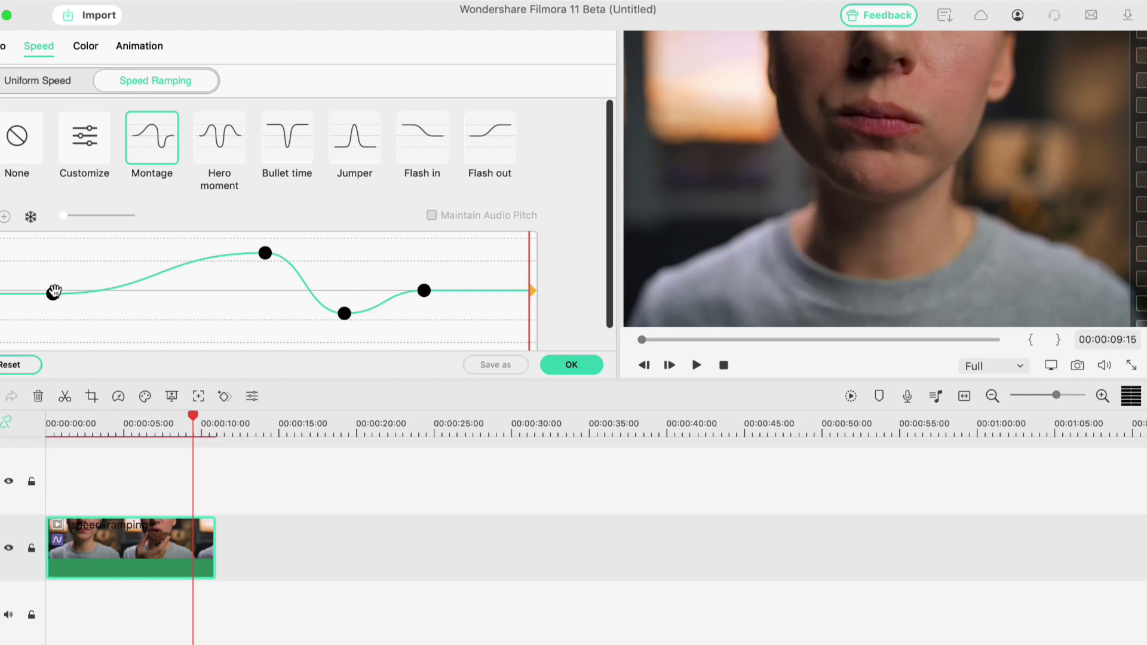
left_click(54, 292)
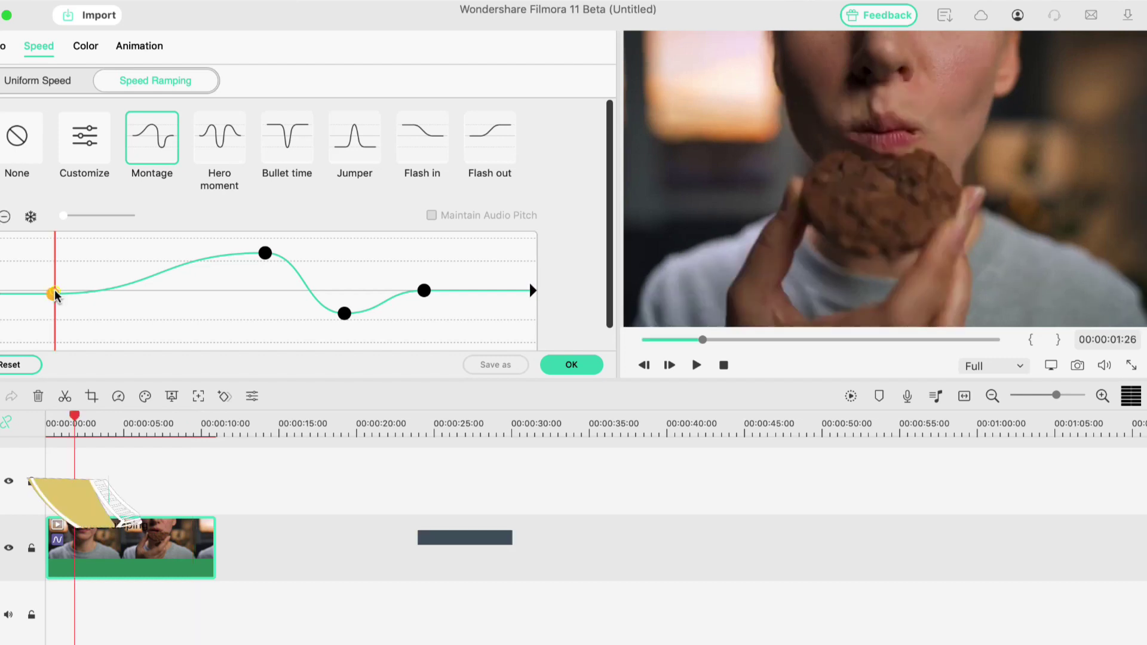
left_click_drag(54, 290, 55, 266)
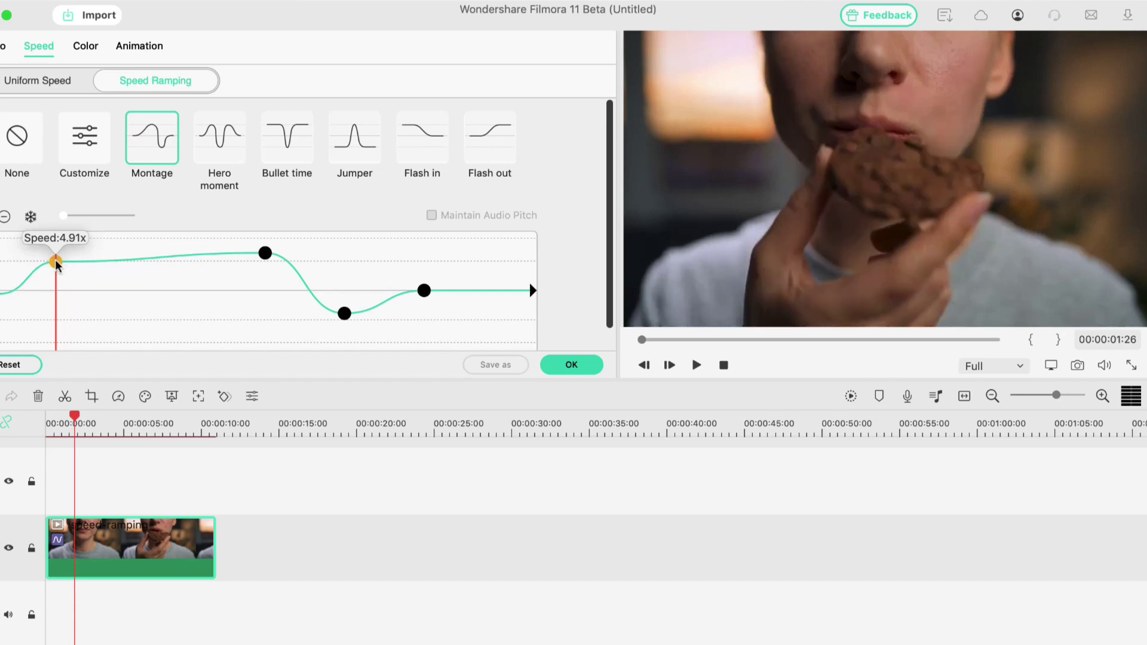
left_click(56, 262)
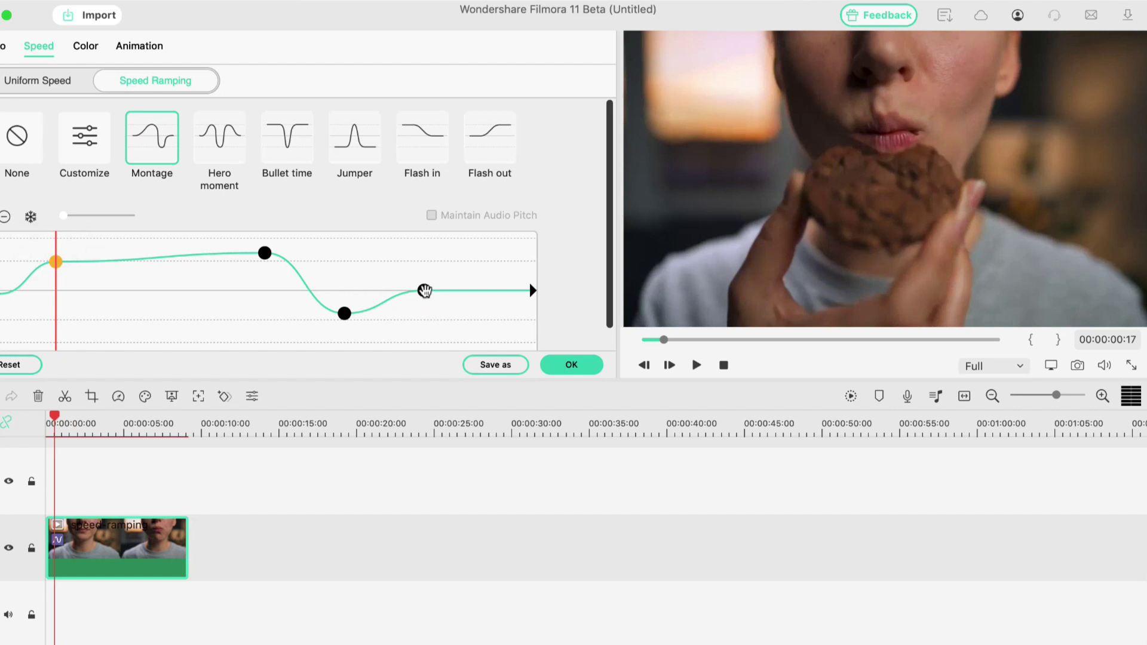
- Lower the Montage curve's fourth keyframe to about 0.37x and its end keyframe to about 0.43x
left_click_drag(424, 291, 426, 303)
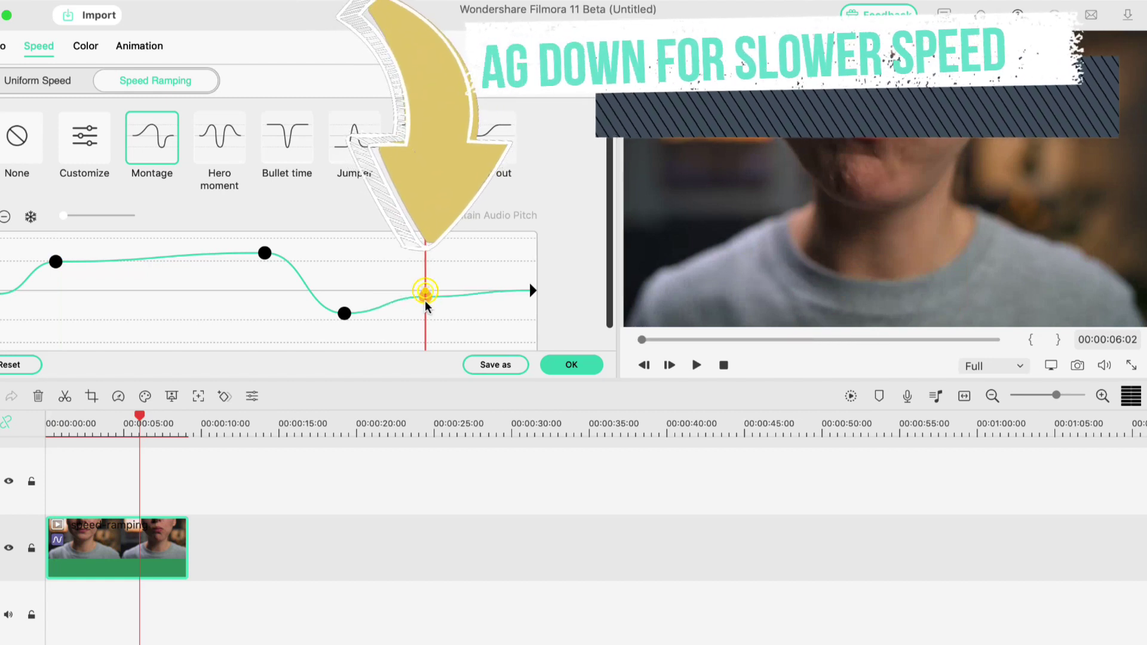
left_click_drag(426, 303, 430, 317)
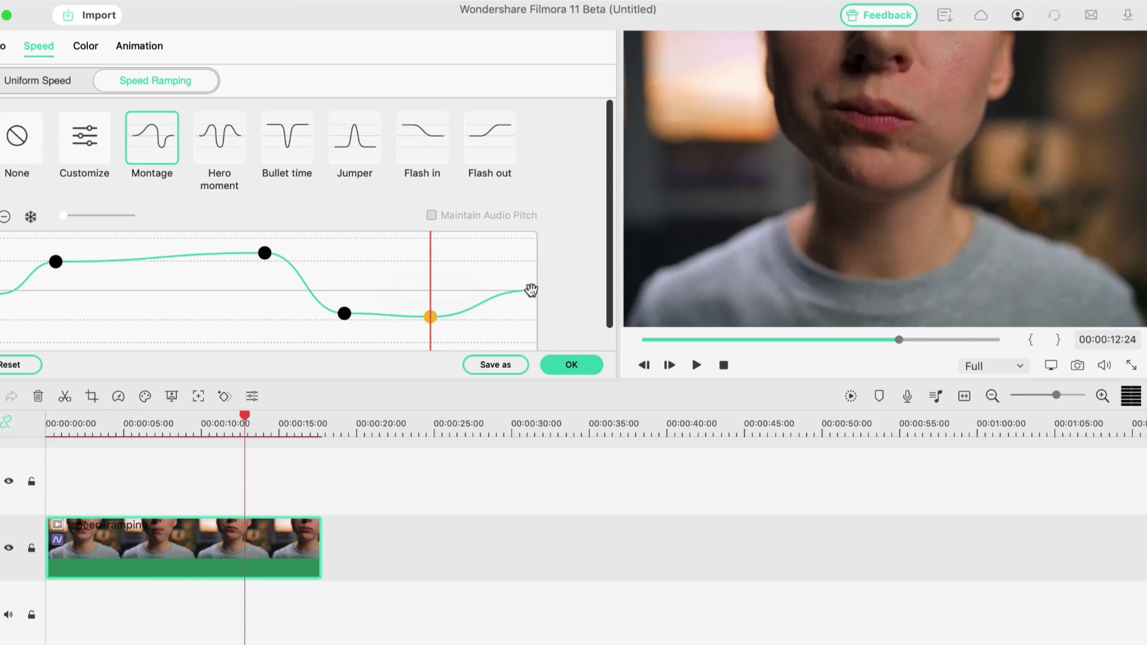
left_click(530, 290)
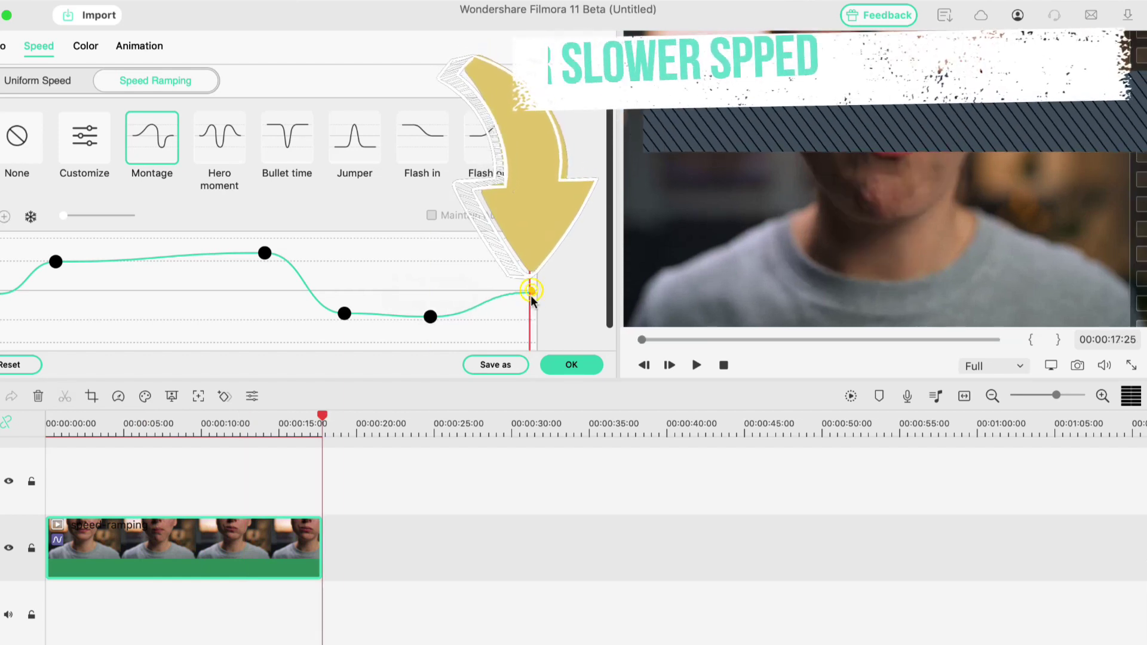
left_click_drag(531, 298, 530, 316)
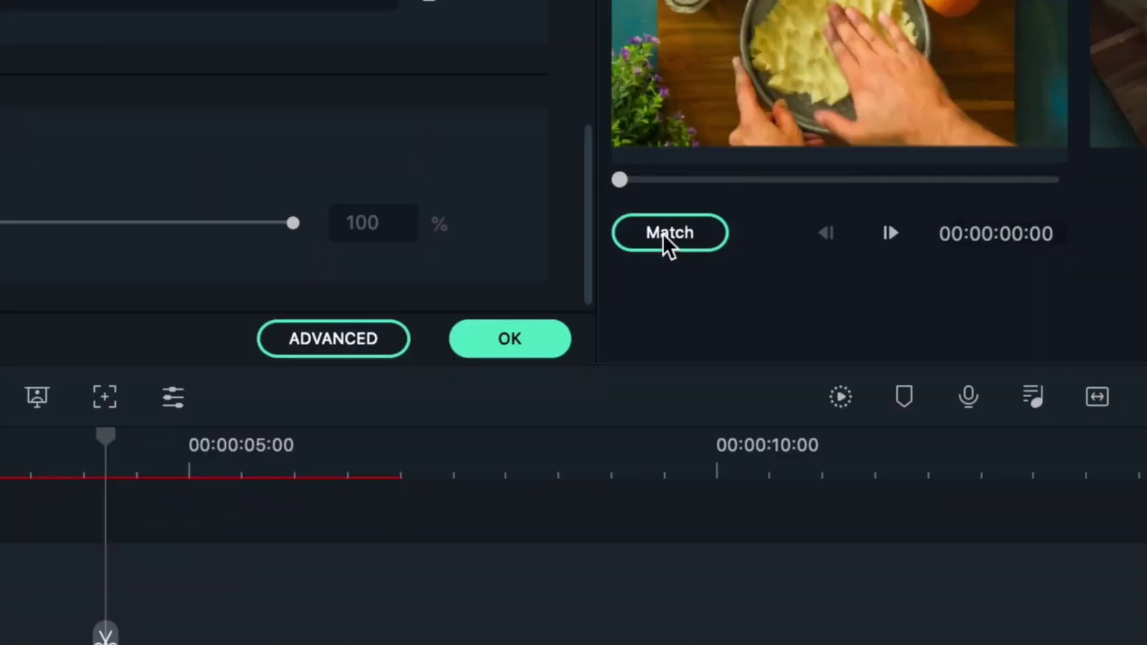
left_click(663, 235)
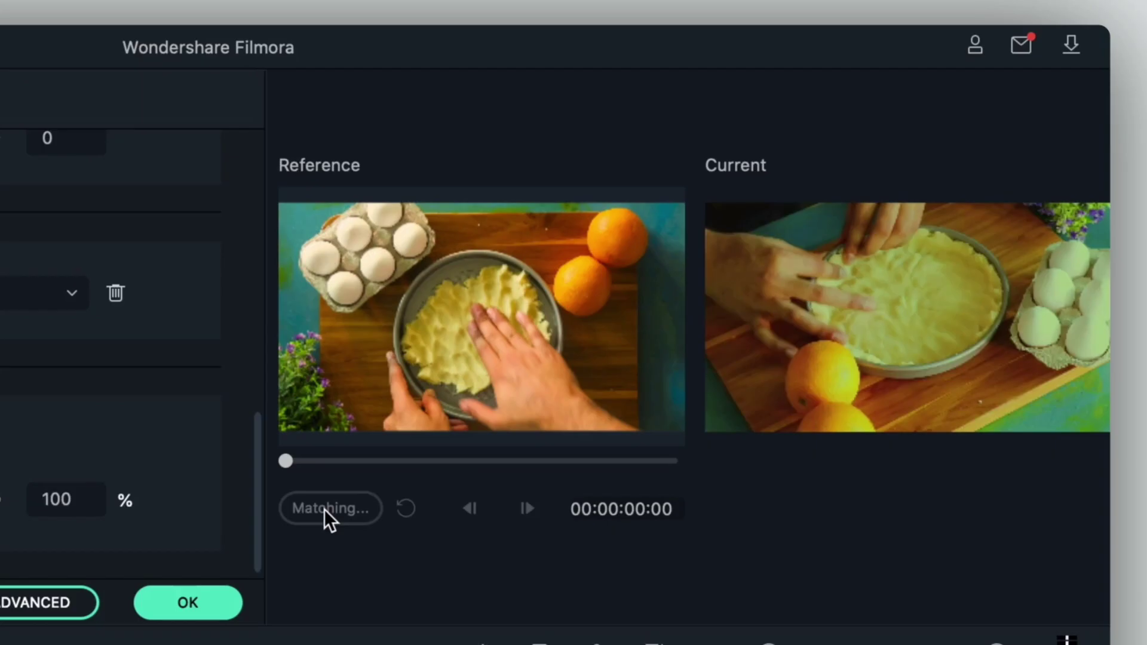